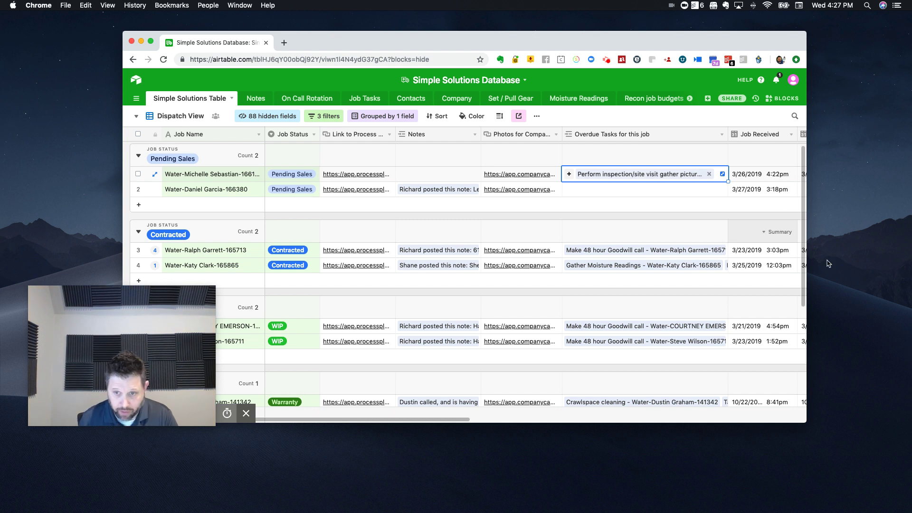
# View the overdue inspection/site visit task linked to the first Pending Sales job, and close its record.
pyautogui.click(640, 176)
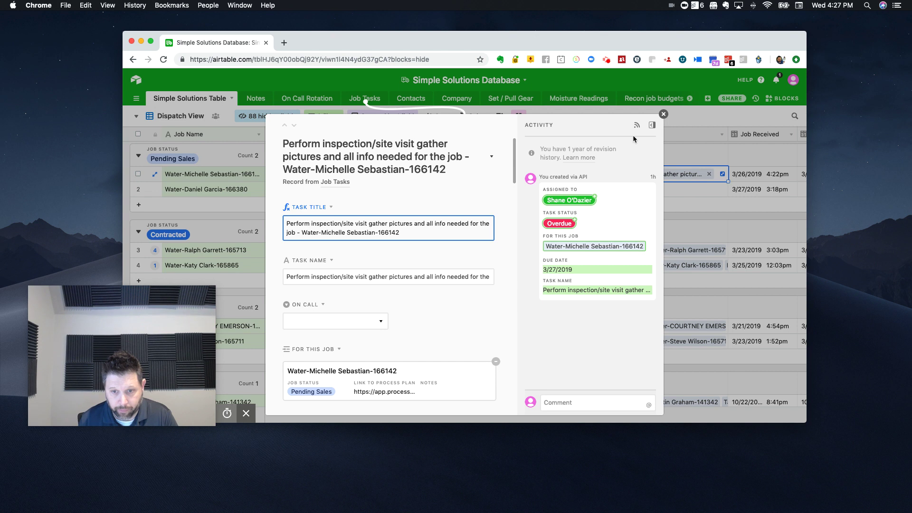
pyautogui.click(664, 114)
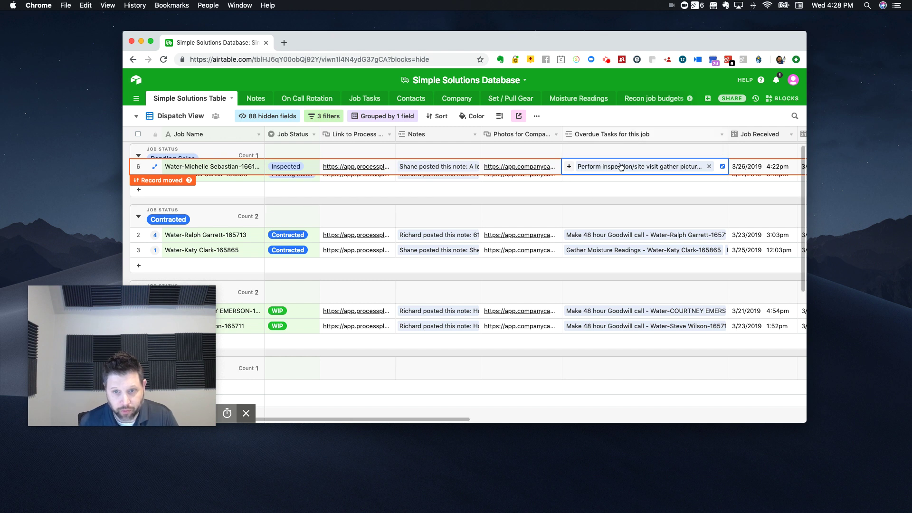
# Look through the job status groups in the Dispatch View, from Pending Sales down to Deduplicate, and release the moved job record.
pyautogui.scroll(-2, 560, 195)
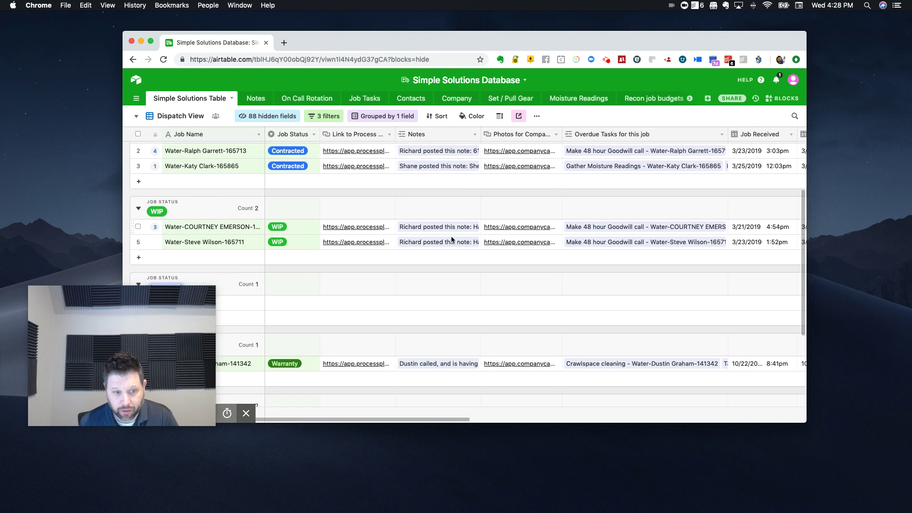
pyautogui.moveTo(153, 316); pyautogui.dragTo(120, 381)
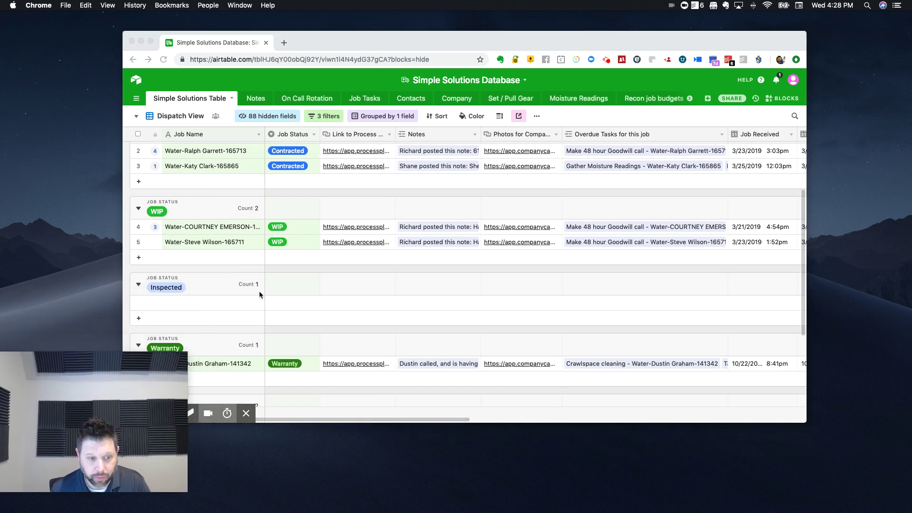
pyautogui.scroll(-1, 275, 284)
pyautogui.scroll(3, 470, 187)
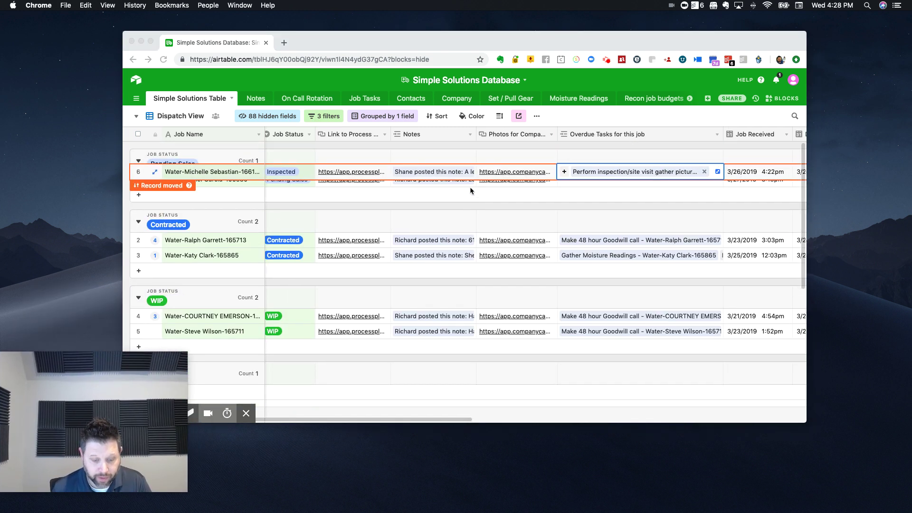
pyautogui.scroll(-1, 469, 190)
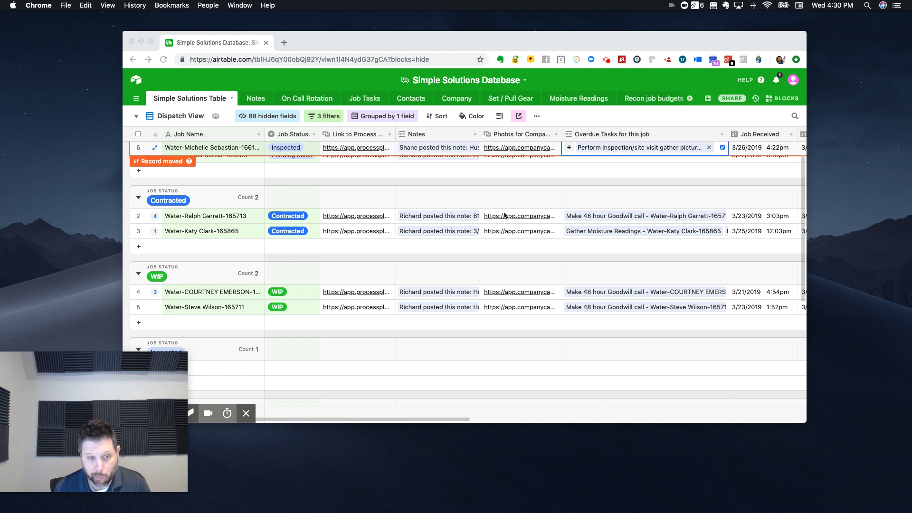
pyautogui.scroll(-5, 505, 215)
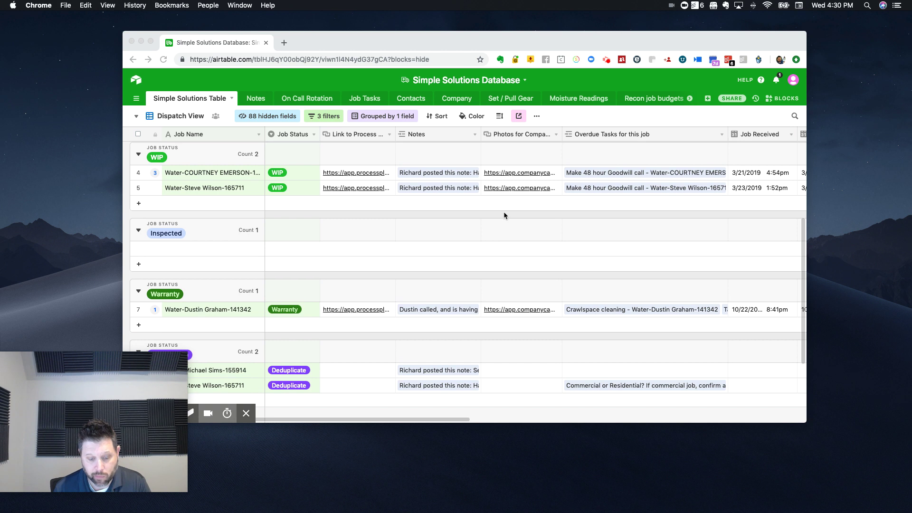
pyautogui.scroll(-1, 505, 216)
pyautogui.scroll(6, 505, 215)
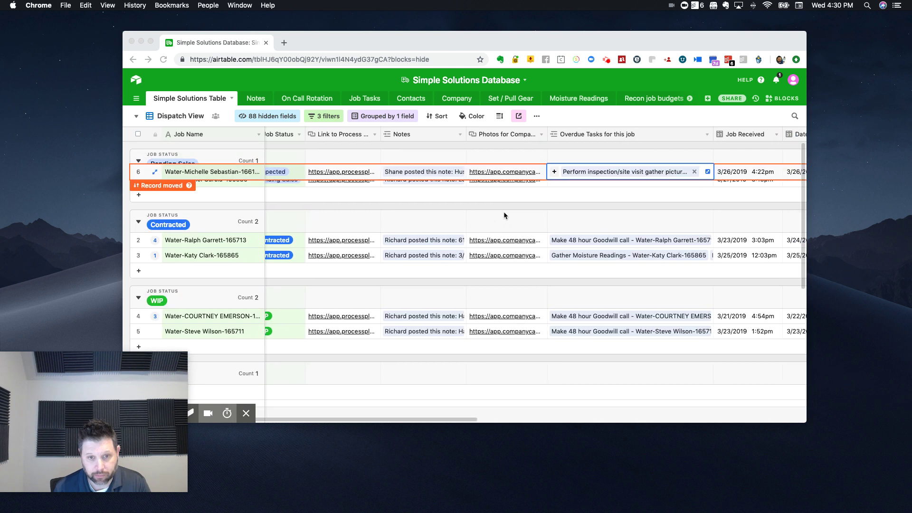
pyautogui.click(548, 201)
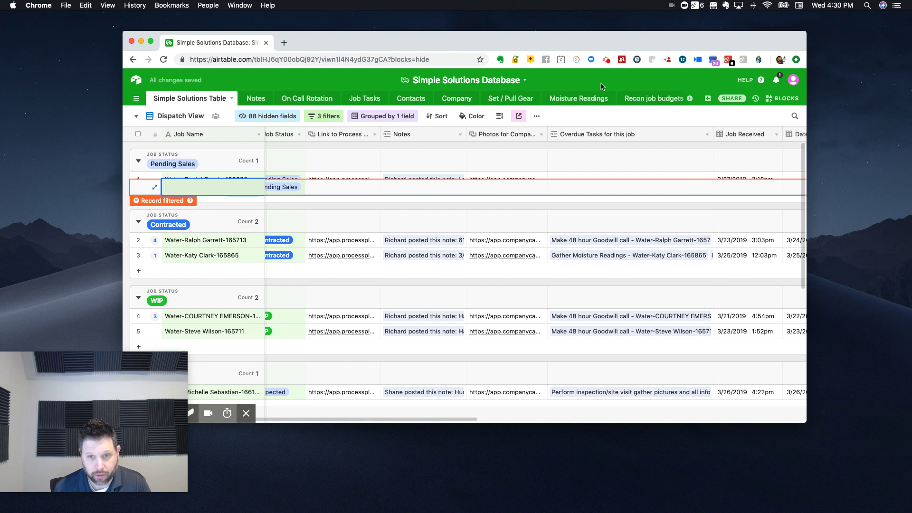
# Expand the job in the Inspected group and read its linked note about the kitchen island leak.
pyautogui.scroll(-5, 580, 158)
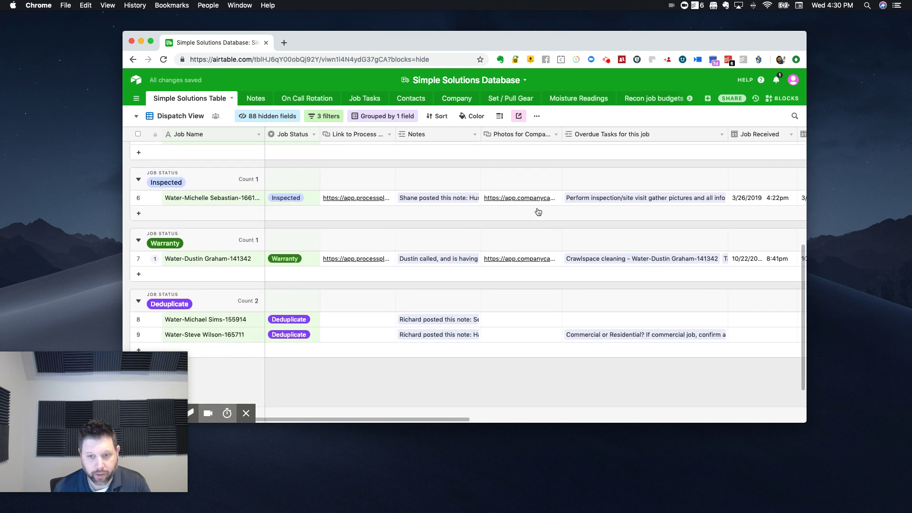
pyautogui.click(154, 198)
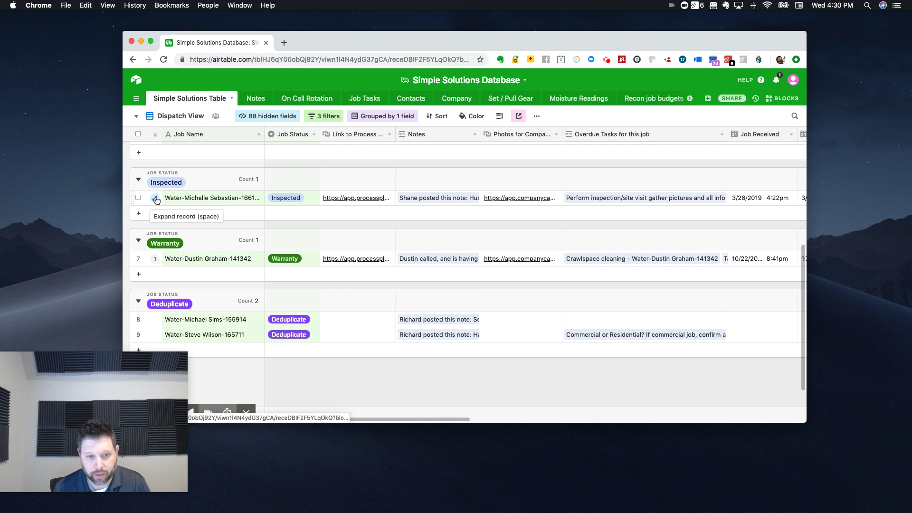
pyautogui.scroll(-3, 434, 198)
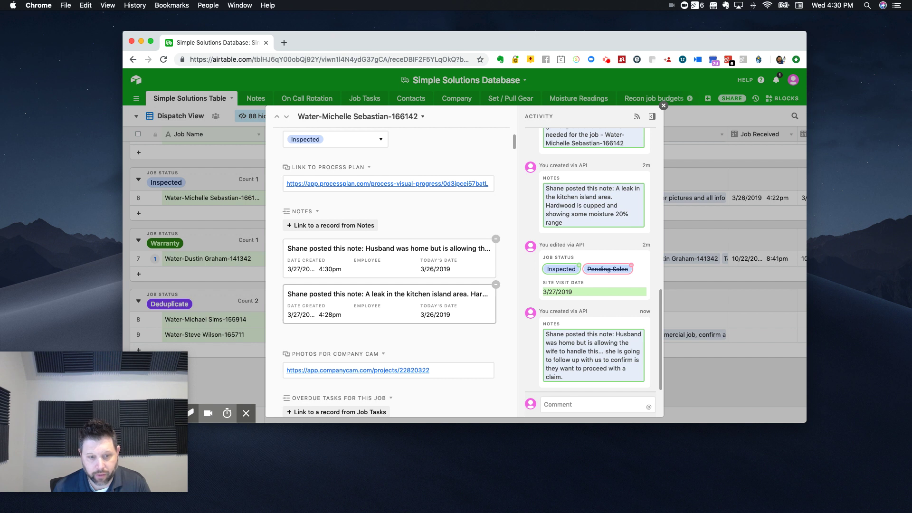
pyautogui.click(346, 304)
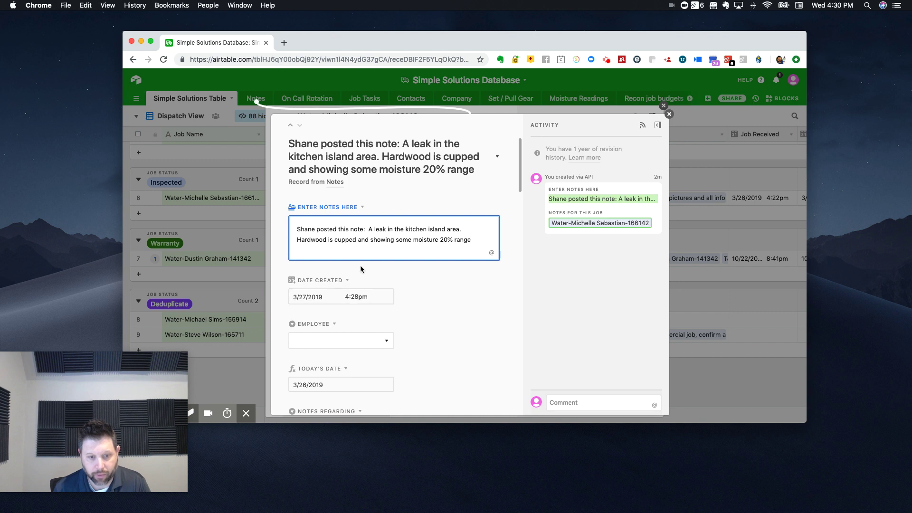
pyautogui.click(669, 114)
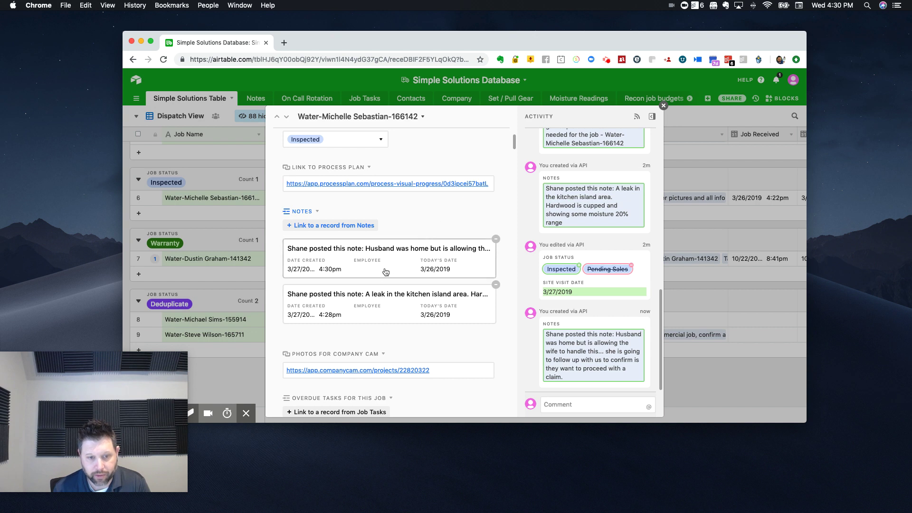
# Check the task status of the job's linked inspection/site visit task, and close both the task and job records.
pyautogui.scroll(-5, 418, 266)
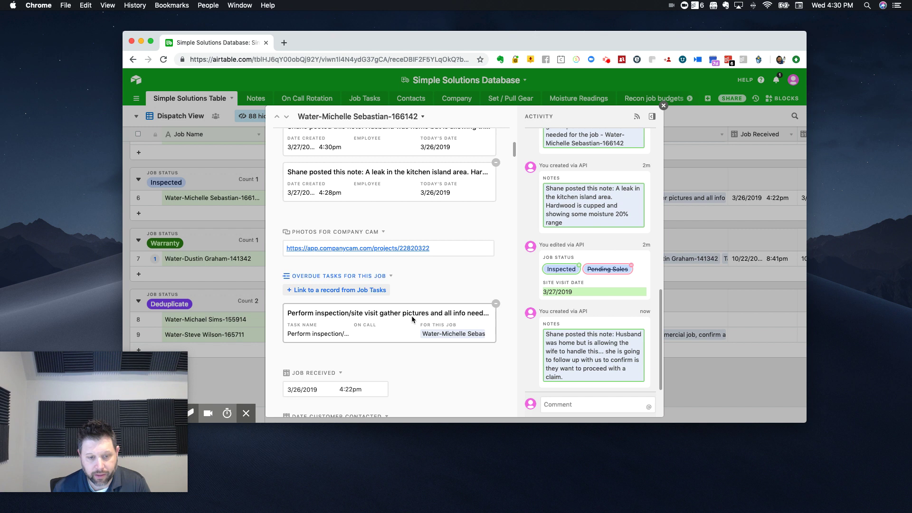
pyautogui.click(417, 319)
pyautogui.scroll(-10, 419, 307)
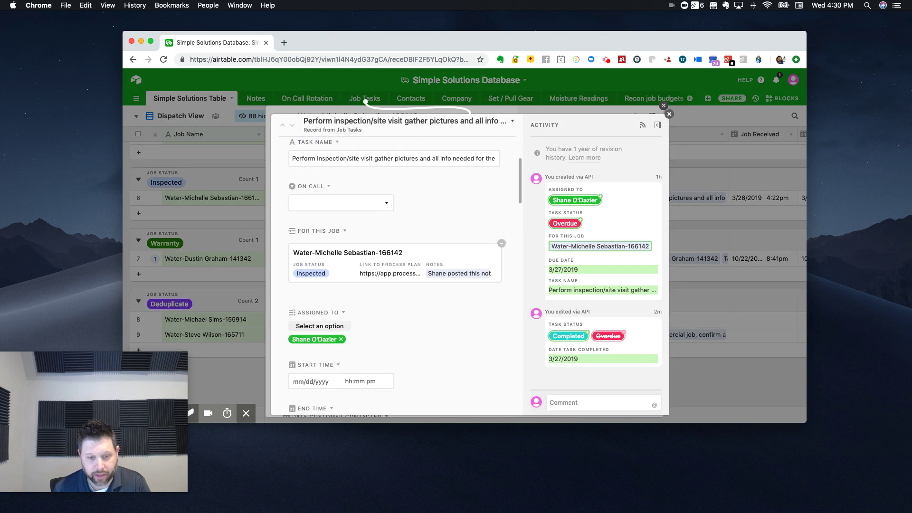
pyautogui.scroll(-10, 420, 308)
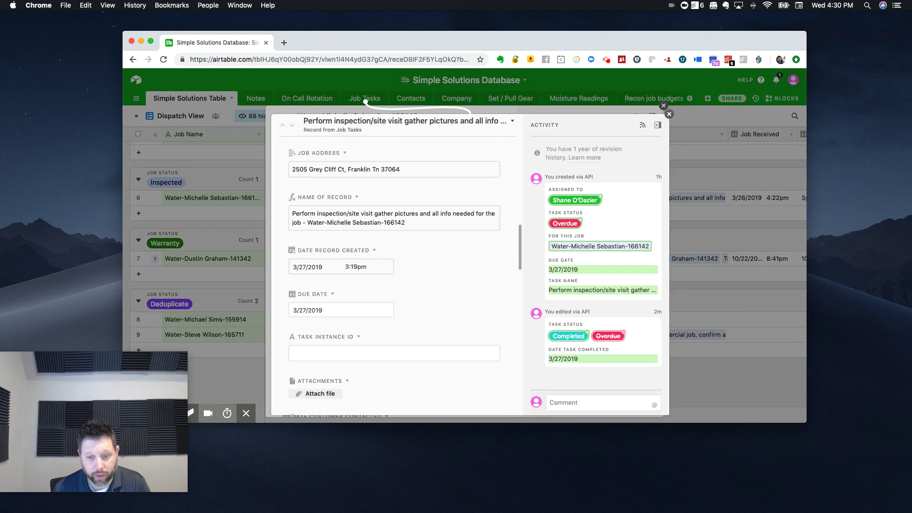
pyautogui.scroll(-2, 394, 275)
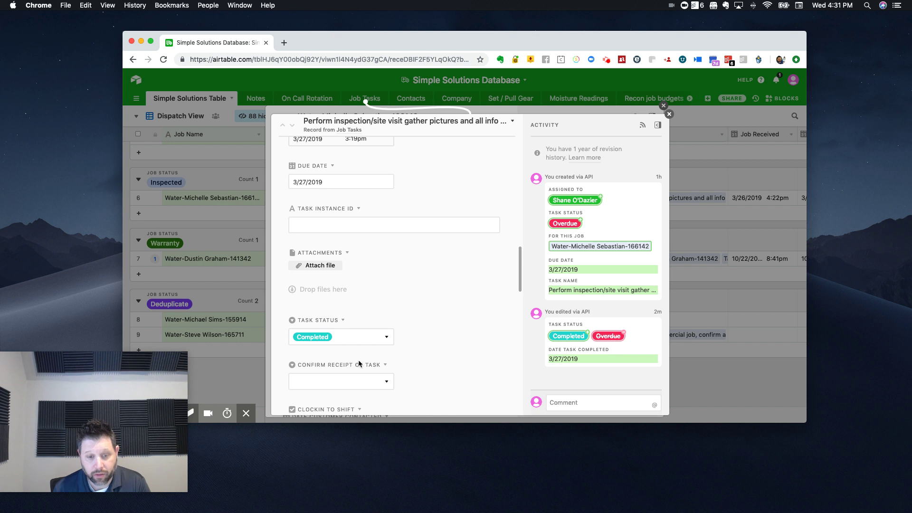
pyautogui.click(670, 114)
pyautogui.click(664, 106)
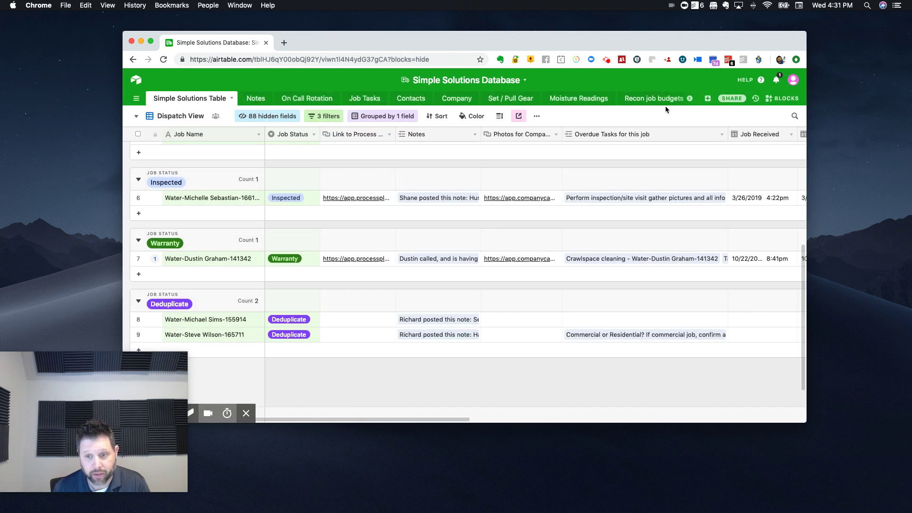
# Review the field type settings of Overdue Tasks for this job, including the view that limits record selection, and save them.
pyautogui.scroll(-1, 618, 167)
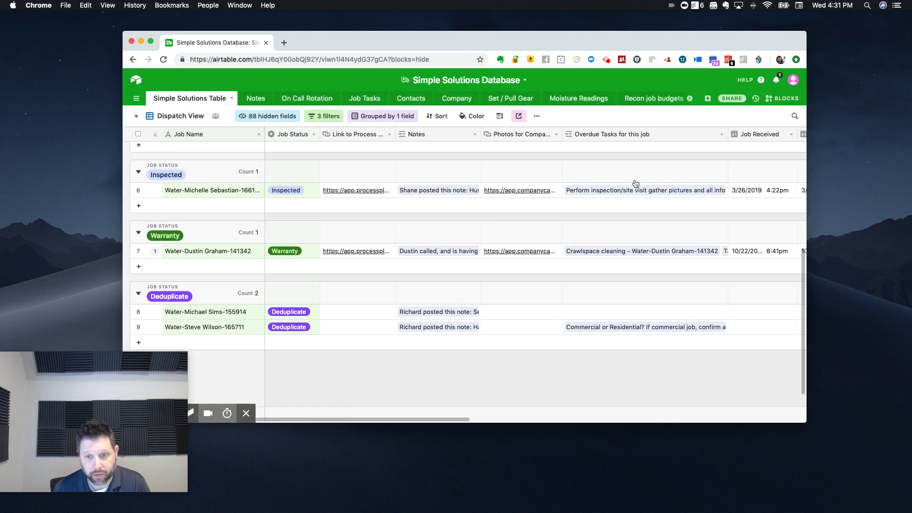
pyautogui.click(722, 134)
pyautogui.click(639, 150)
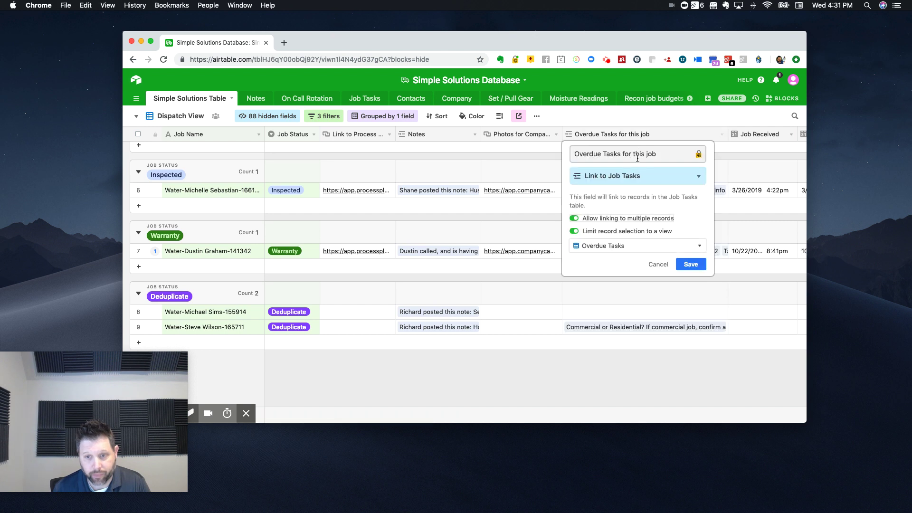
pyautogui.click(687, 266)
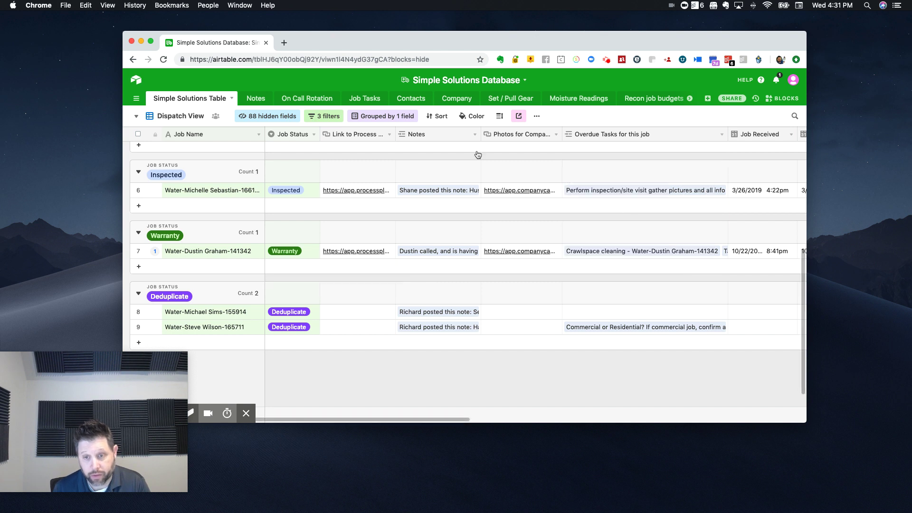
# Check the Completed Tasks and Overdue Tasks views of the Job Tasks table for the inspected job's inspection/site visit task.
pyautogui.click(365, 99)
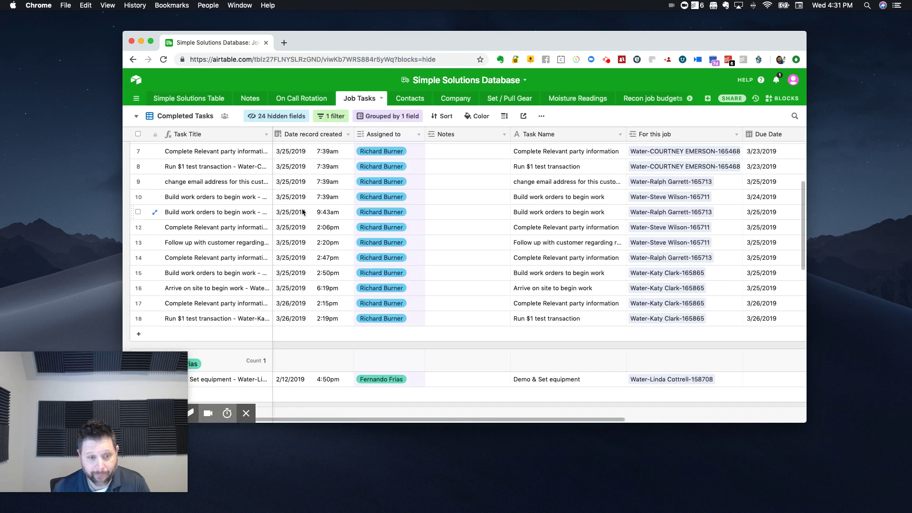
pyautogui.scroll(-5, 301, 208)
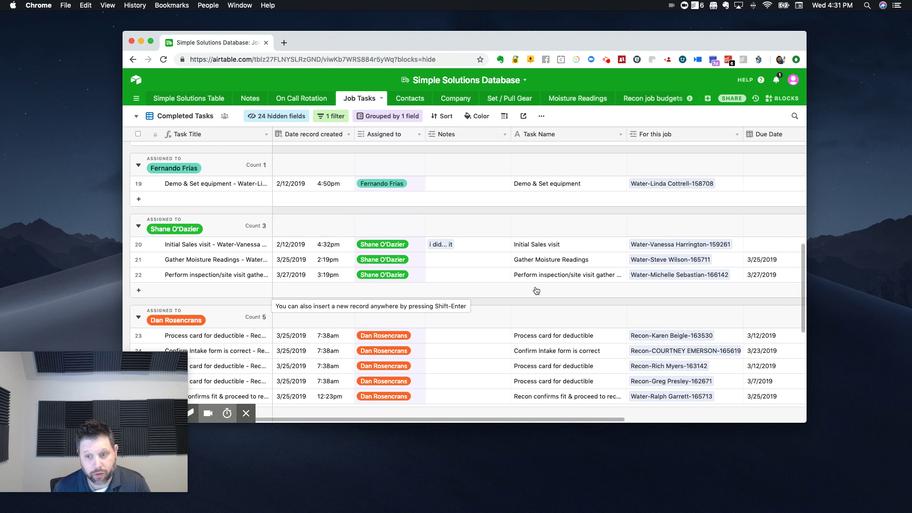
pyautogui.click(174, 116)
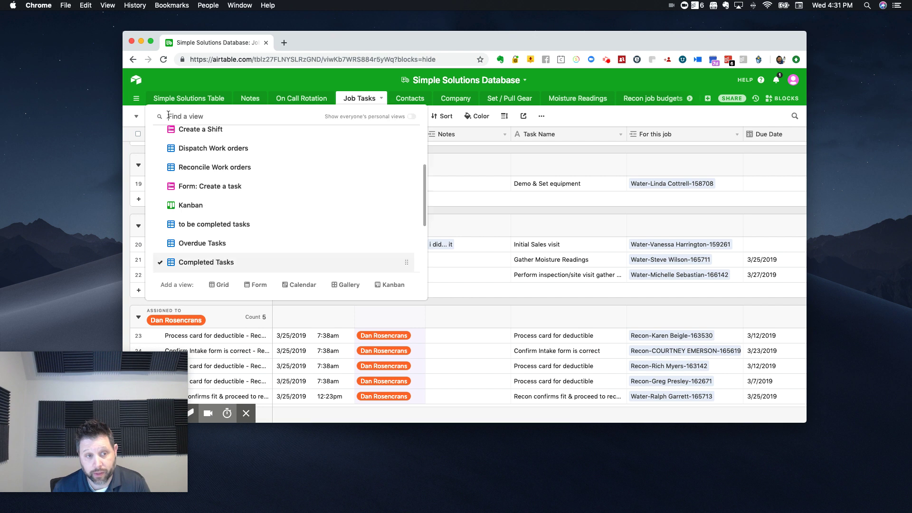
pyautogui.click(222, 245)
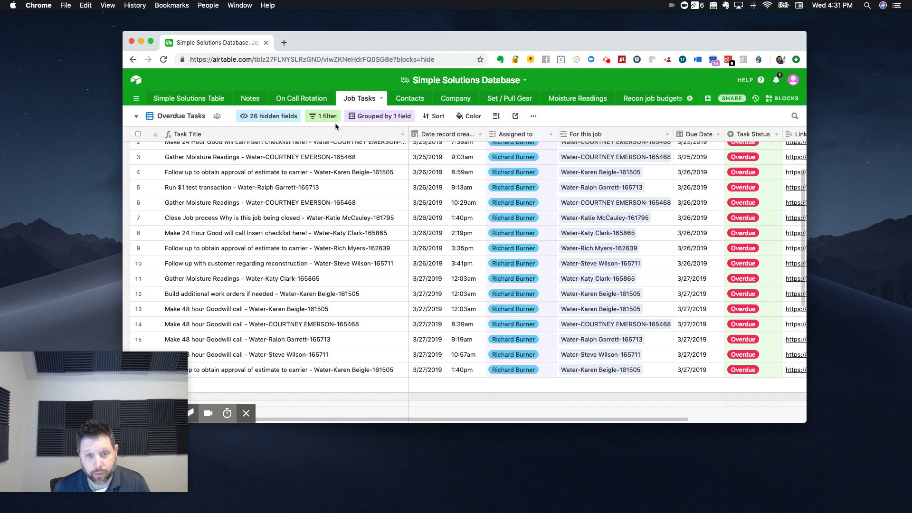
pyautogui.scroll(-5, 429, 201)
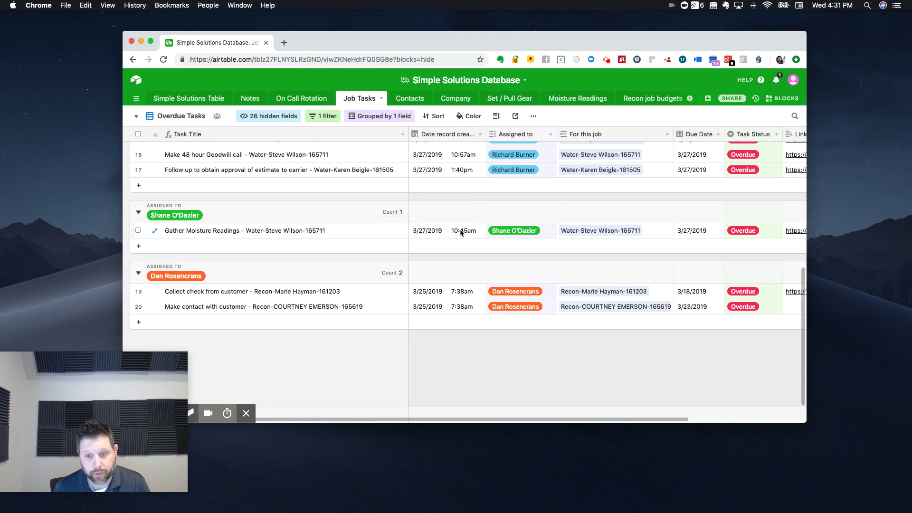
pyautogui.scroll(8, 264, 139)
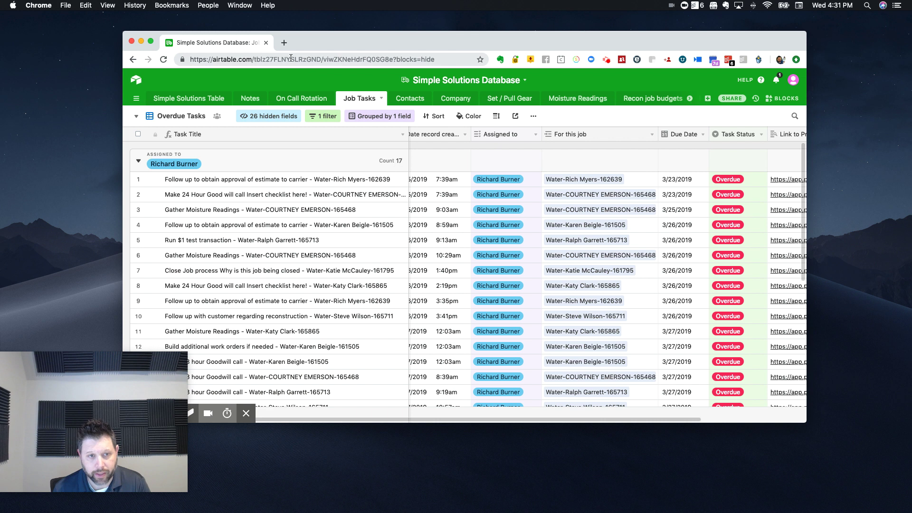
# Reload the base and resave the Overdue Tasks for this job field in the Simple Solutions Table, limited to the Overdue Tasks view.
pyautogui.click(164, 59)
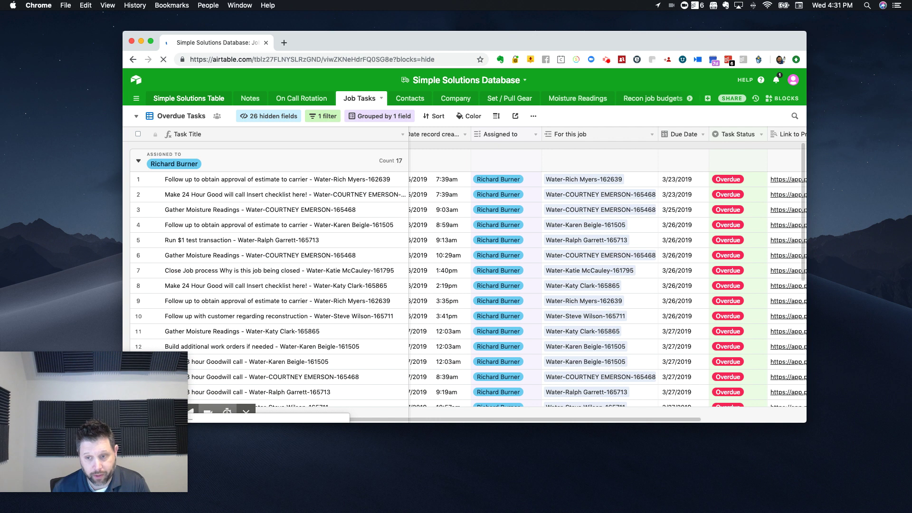
pyautogui.click(189, 100)
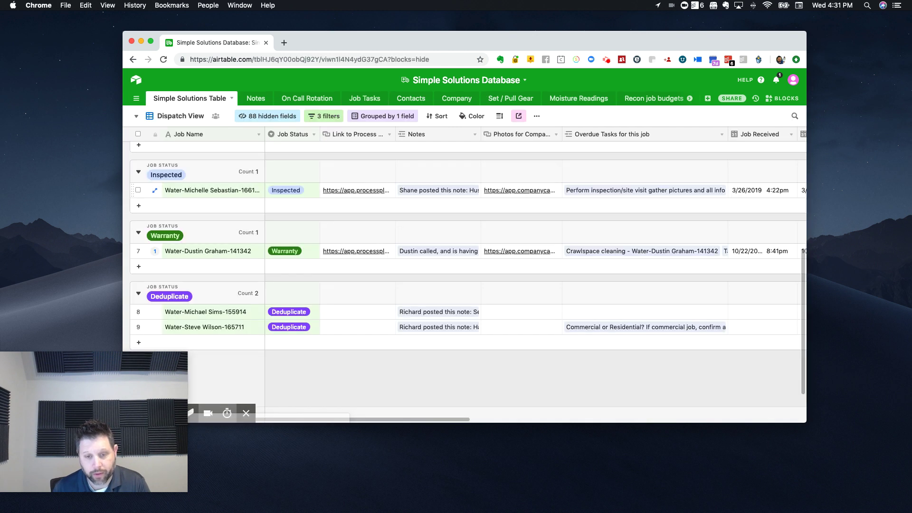
pyautogui.click(721, 138)
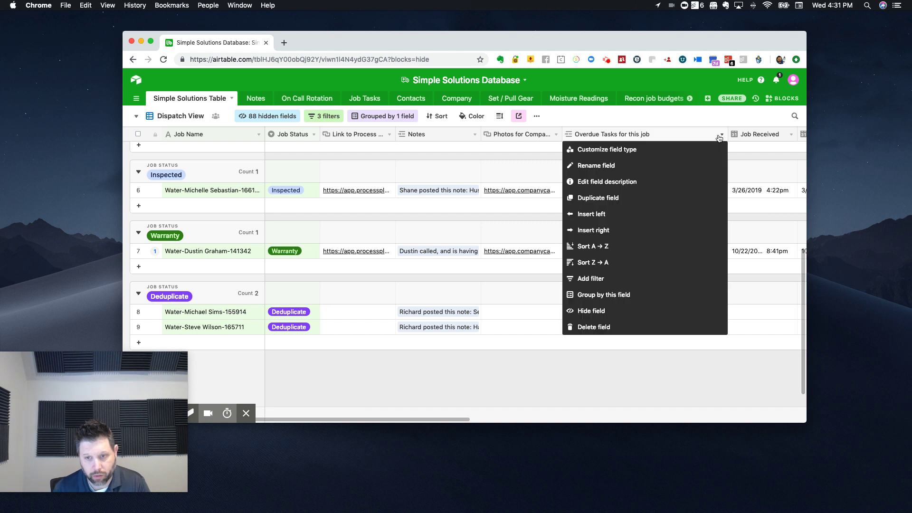
pyautogui.click(616, 149)
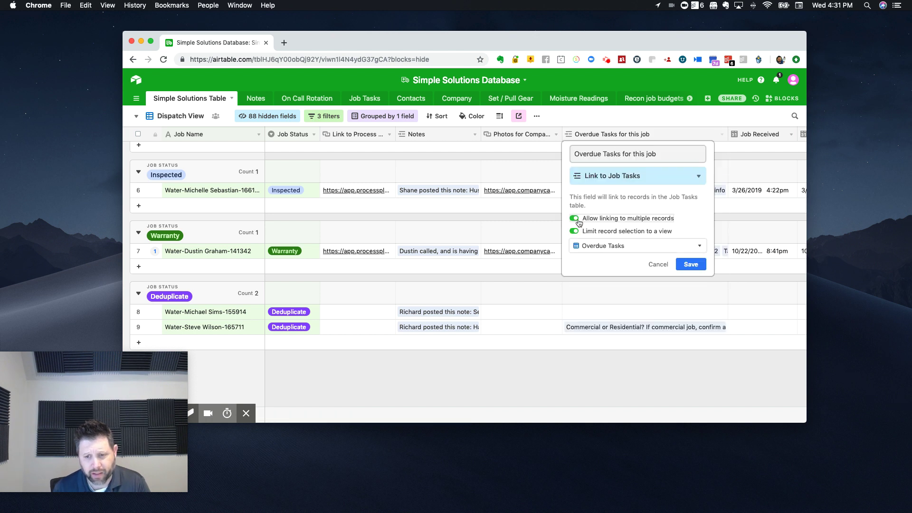
pyautogui.click(691, 264)
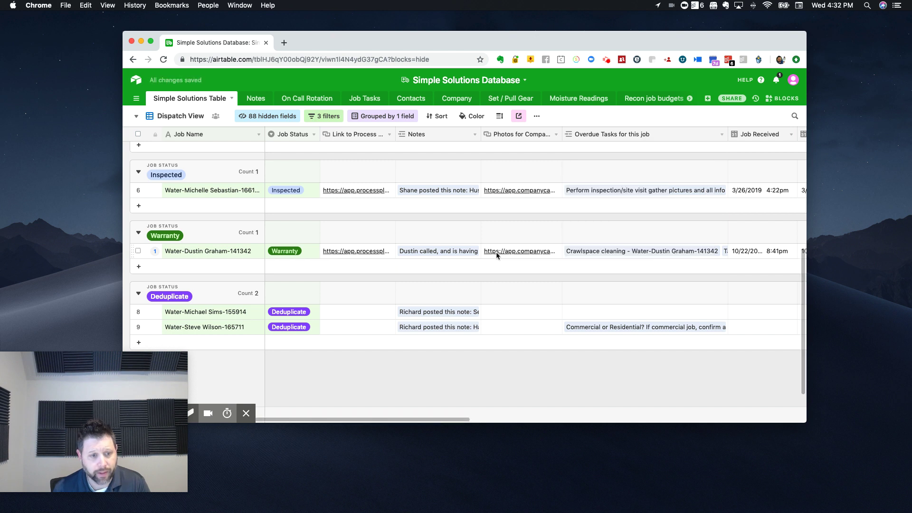
pyautogui.scroll(3, 352, 240)
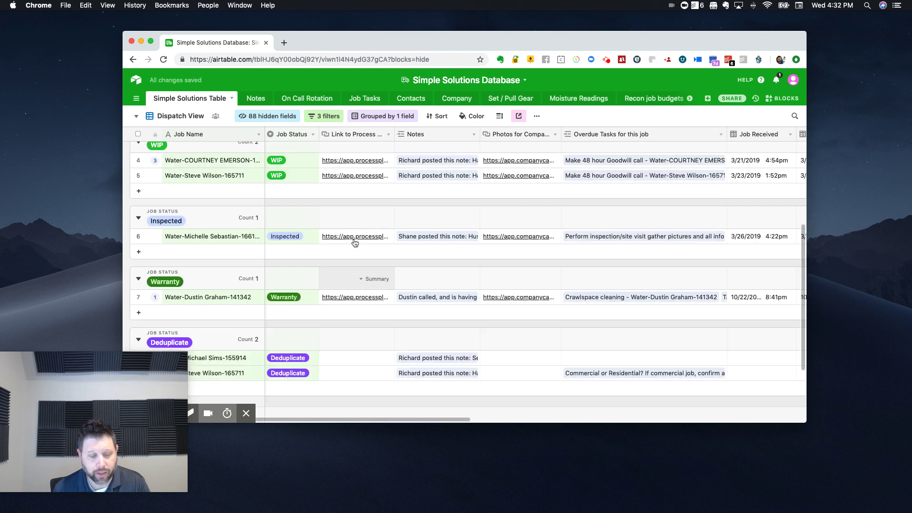
pyautogui.scroll(-2, 581, 259)
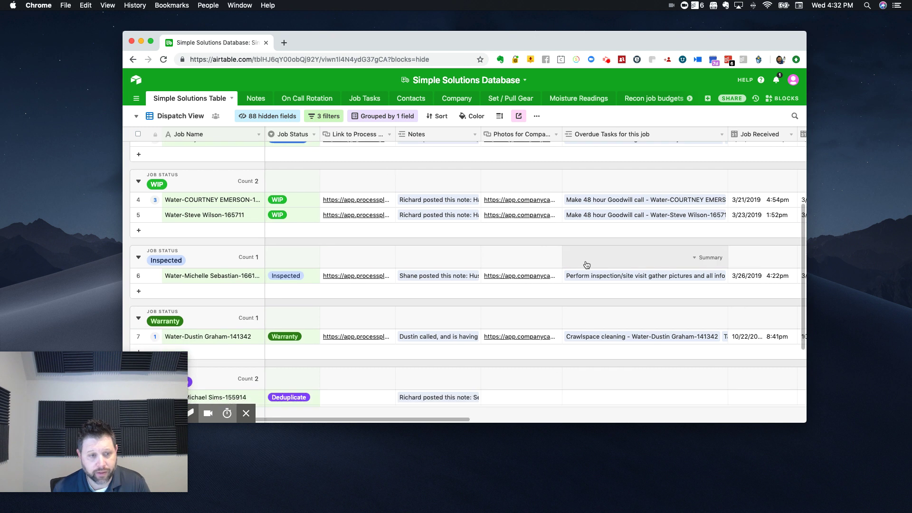
# Review the fields and activity history of the inspection/site visit task linked to the Inspected job in Dispatch View, and close the record.
pyautogui.scroll(-1, 595, 250)
pyautogui.click(598, 248)
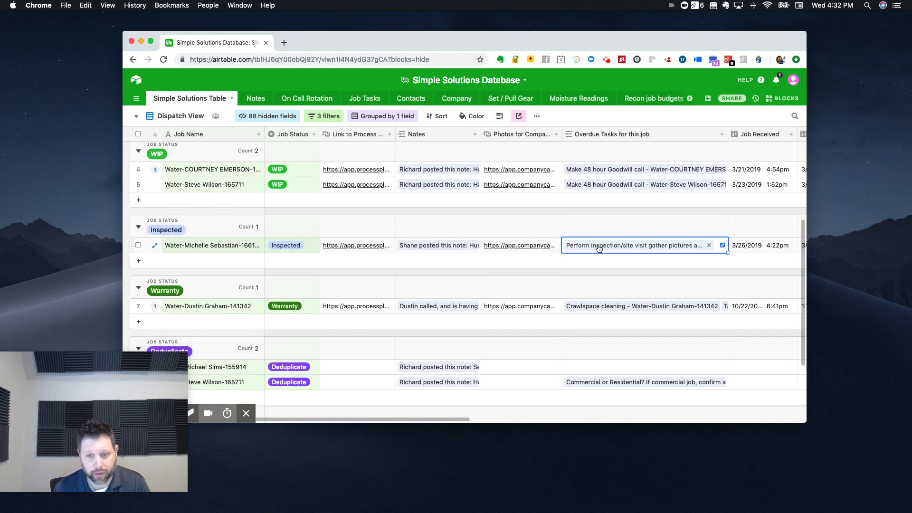
pyautogui.click(599, 248)
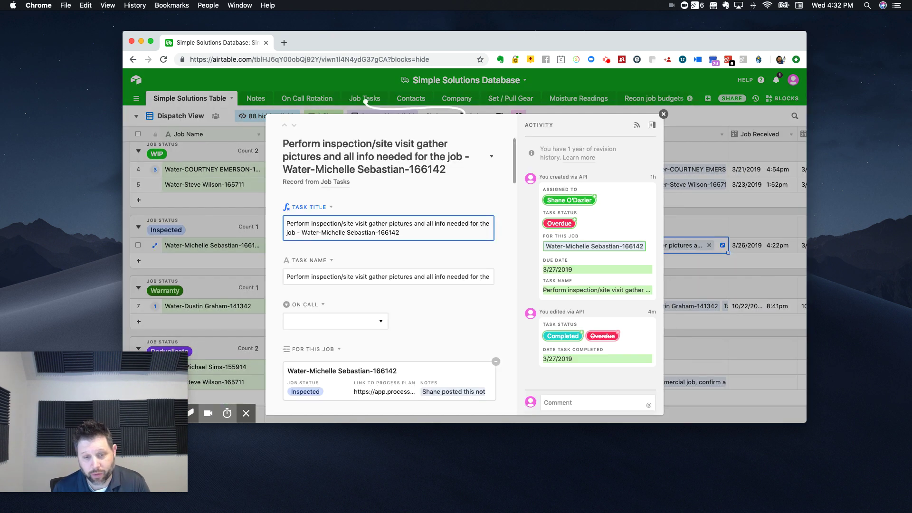
pyautogui.scroll(-1, 459, 271)
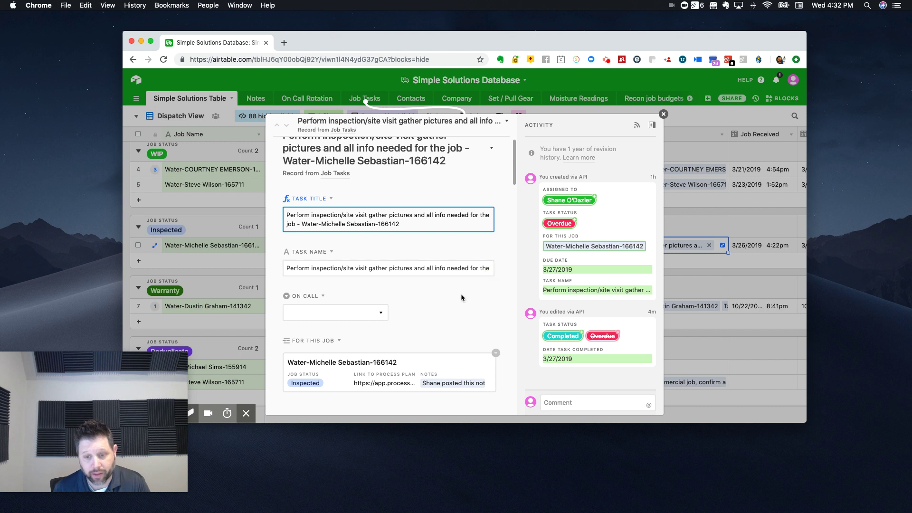
pyautogui.scroll(-10, 437, 290)
pyautogui.scroll(-10, 437, 289)
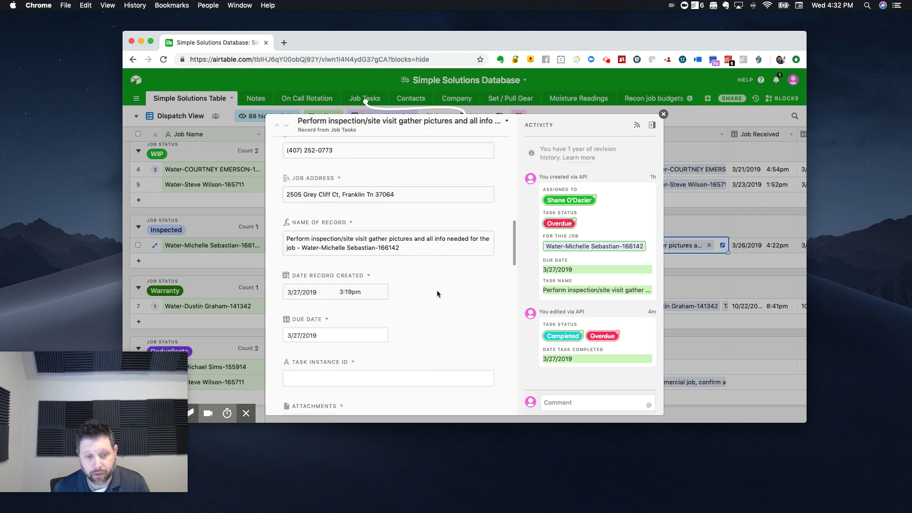
pyautogui.scroll(20, 437, 289)
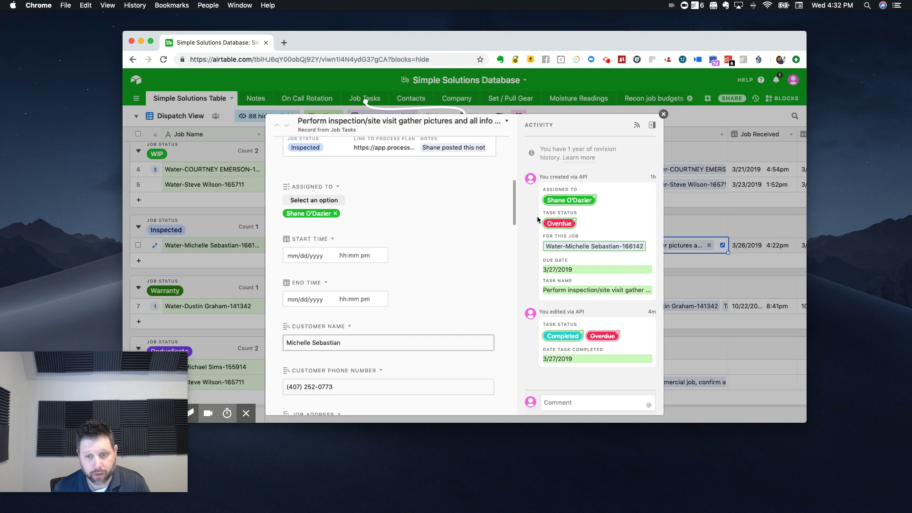
pyautogui.click(664, 114)
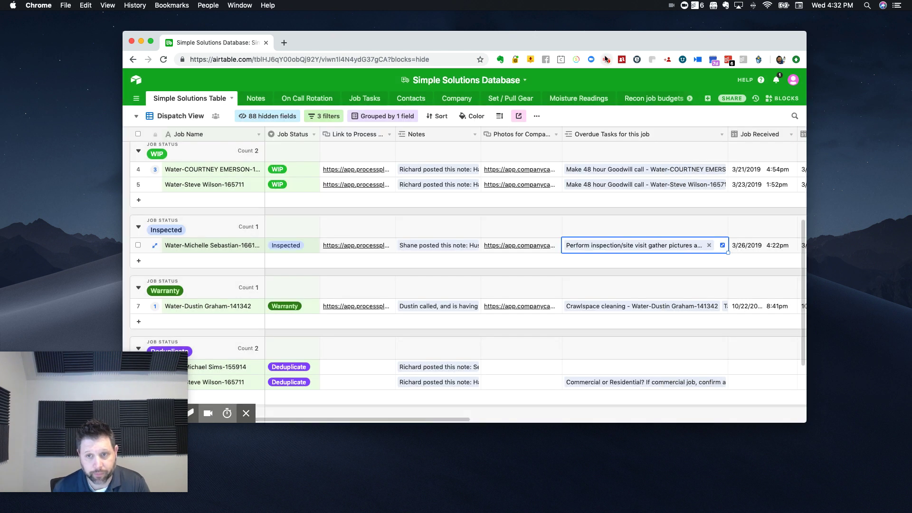